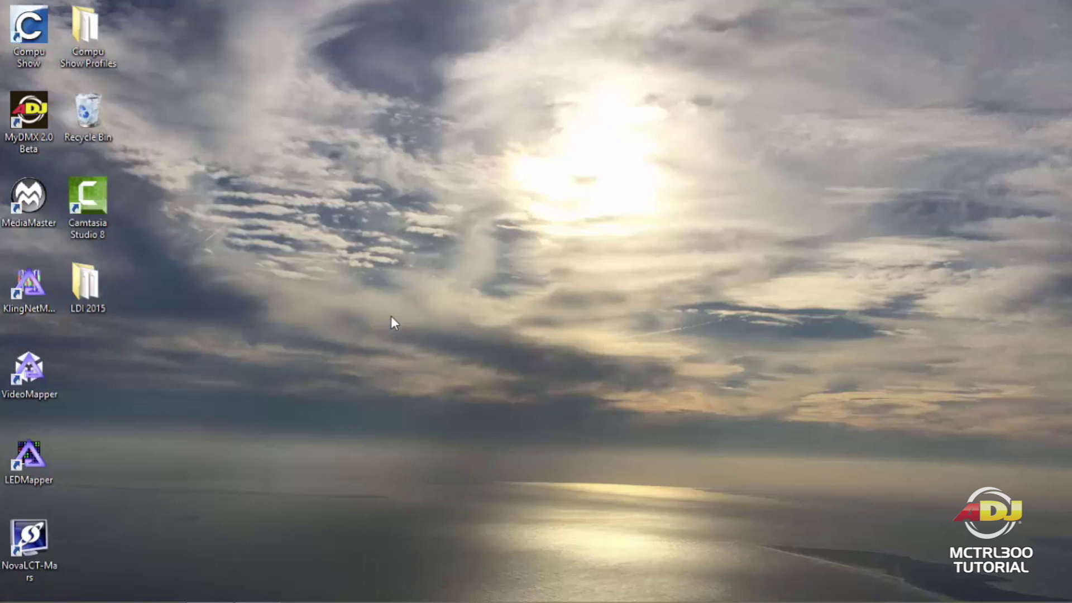
# Step: Open the Windows Screen Resolution settings from the desktop context menu
pyautogui.rightClick(369, 218)
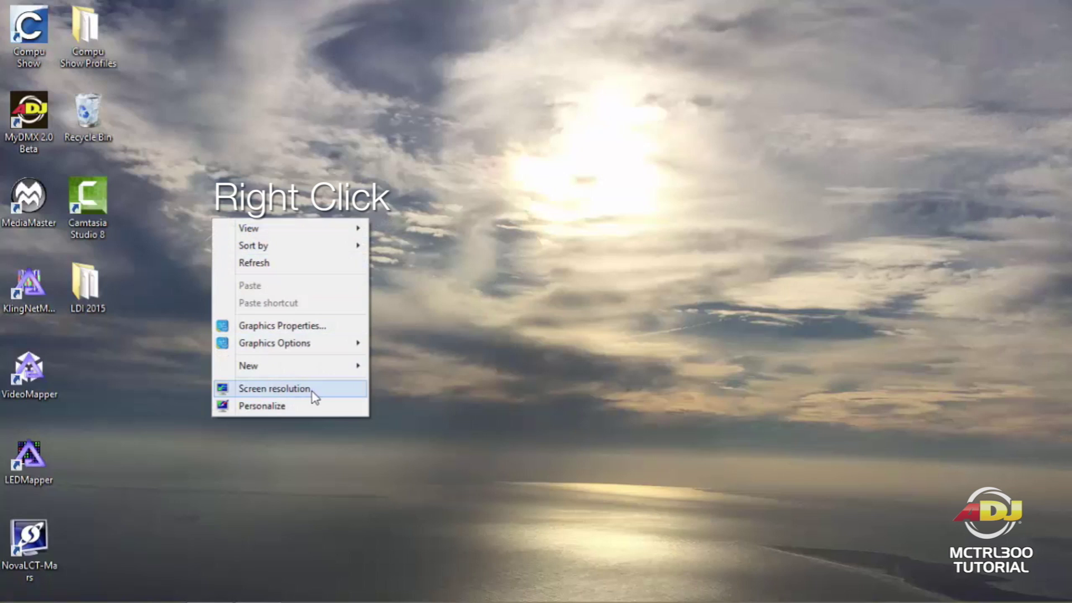
pyautogui.click(326, 388)
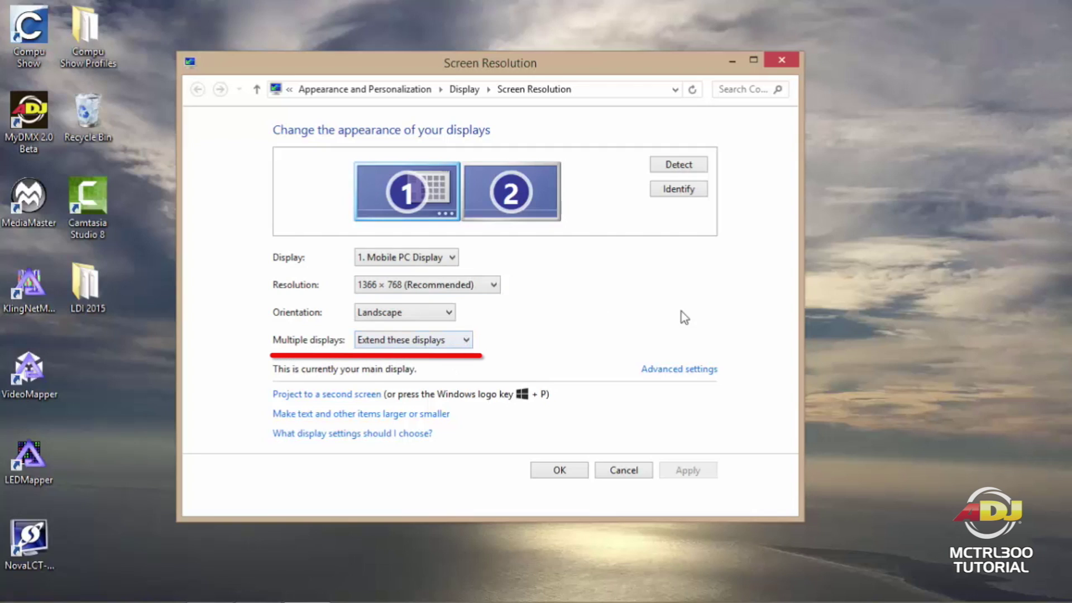
# Step: Verify display 2 is MARS DISPLAY at 1280 × 768, then accept and close the settings
pyautogui.click(534, 189)
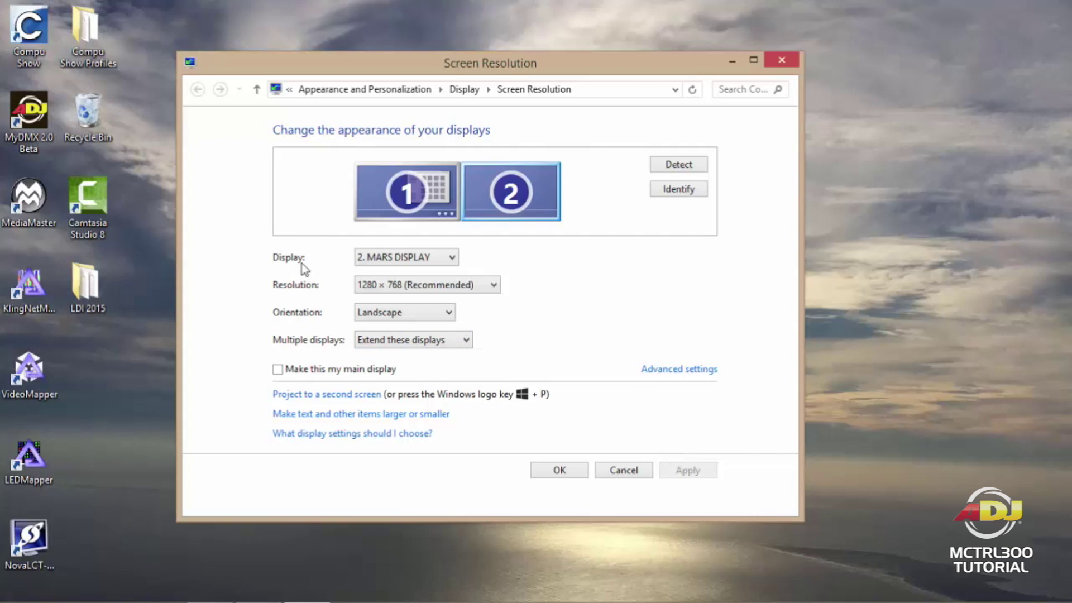
pyautogui.click(566, 466)
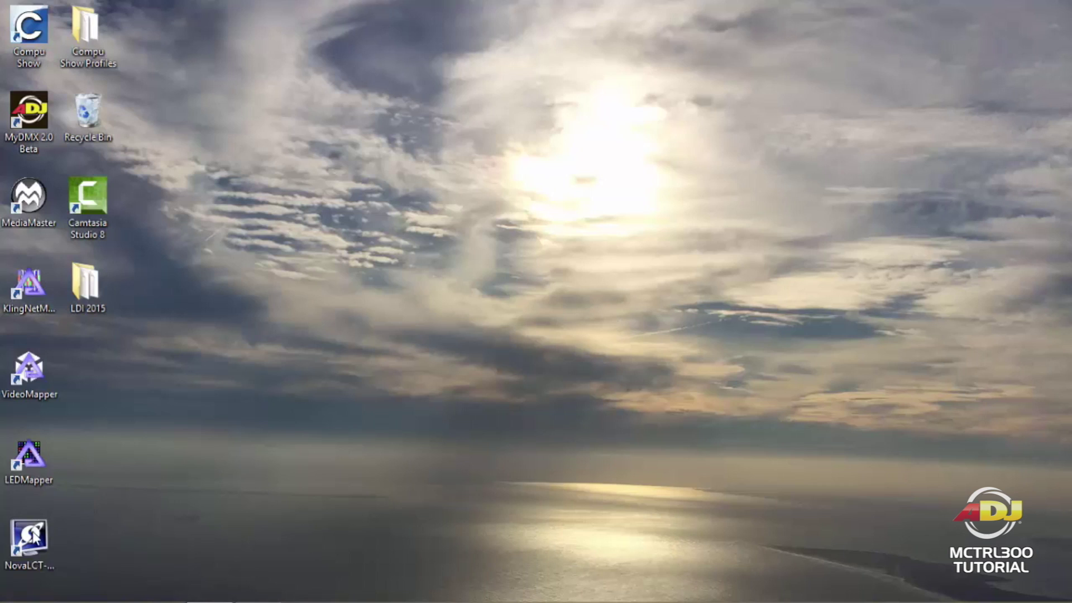
# Step: Start NovaLCT-Mars from its desktop shortcut
pyautogui.click(28, 539)
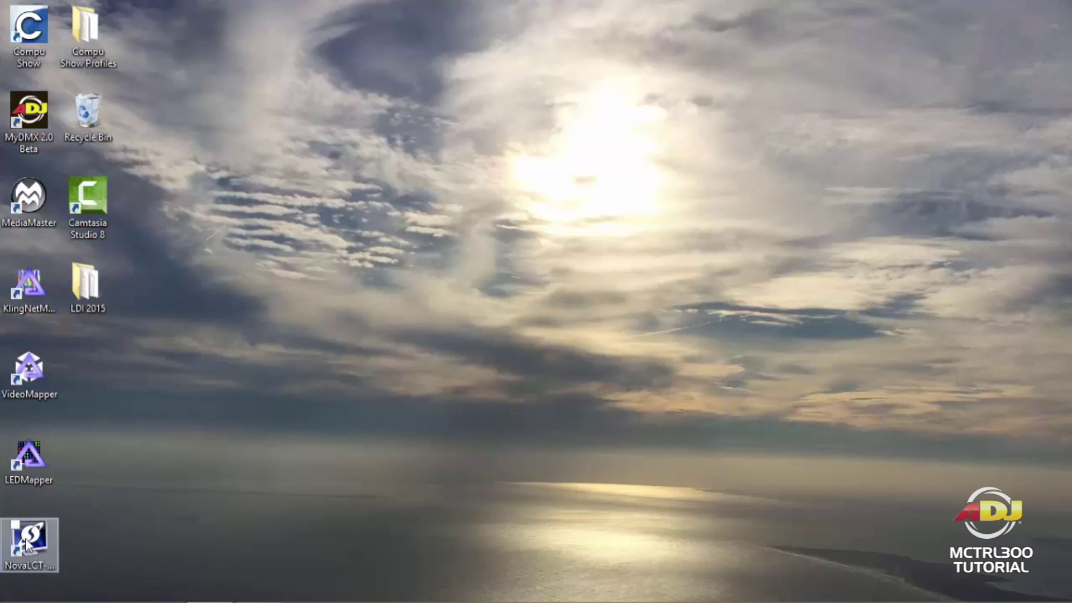
pyautogui.doubleClick(26, 543)
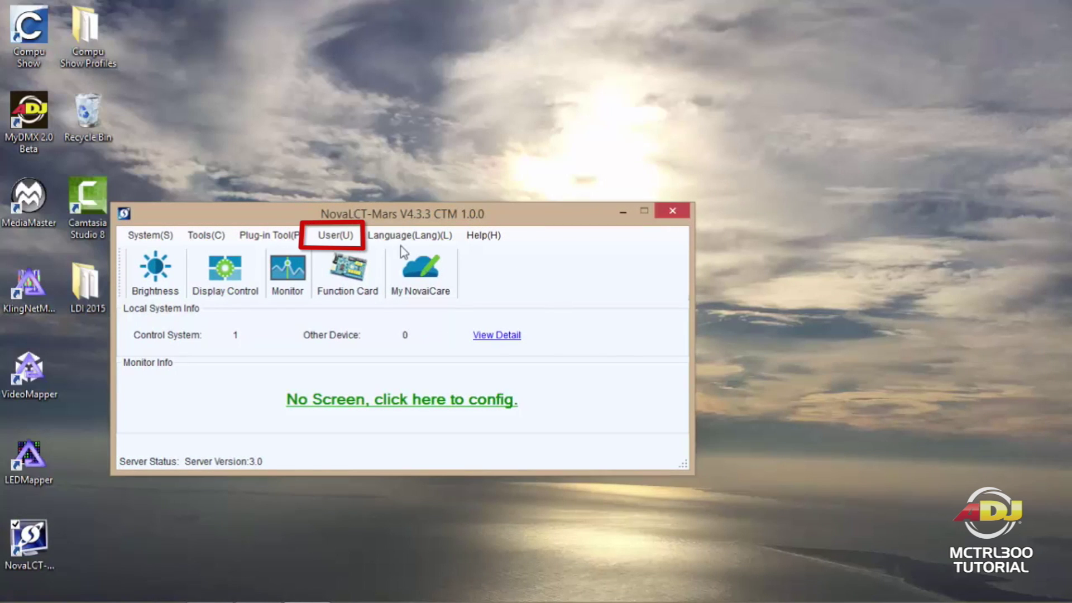
# Step: Log in to NovaLCT-Mars as an advanced user by entering the advanced-login password
pyautogui.click(337, 239)
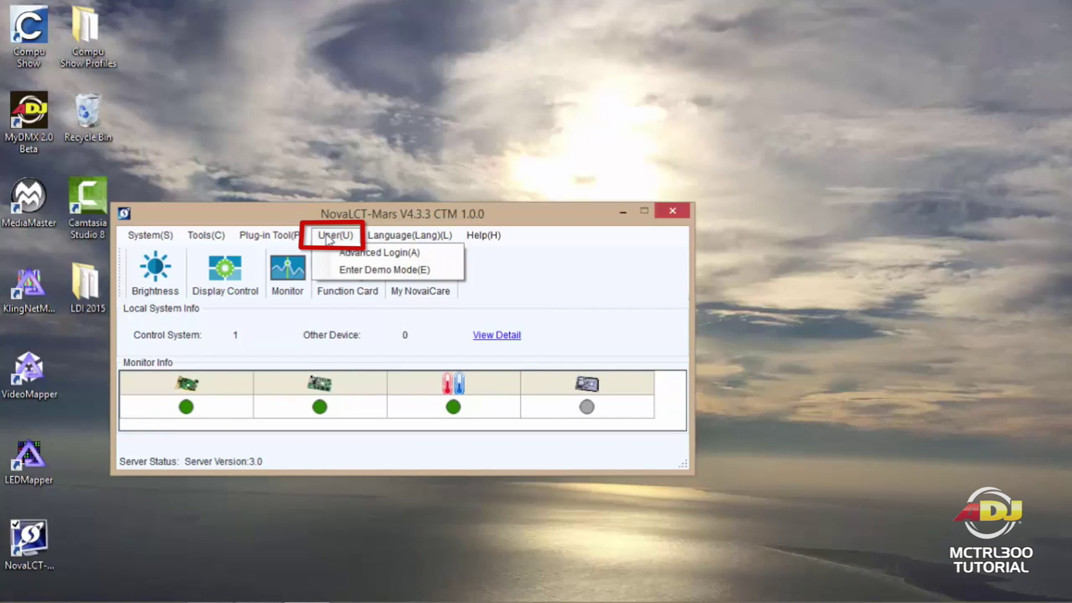
pyautogui.click(360, 253)
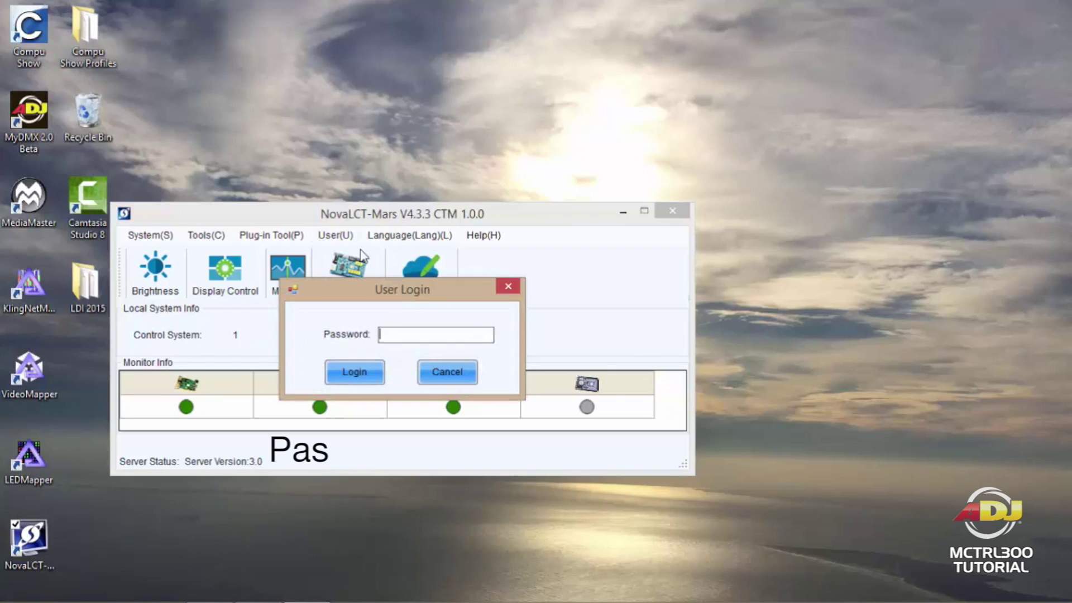
pyautogui.write('admin')
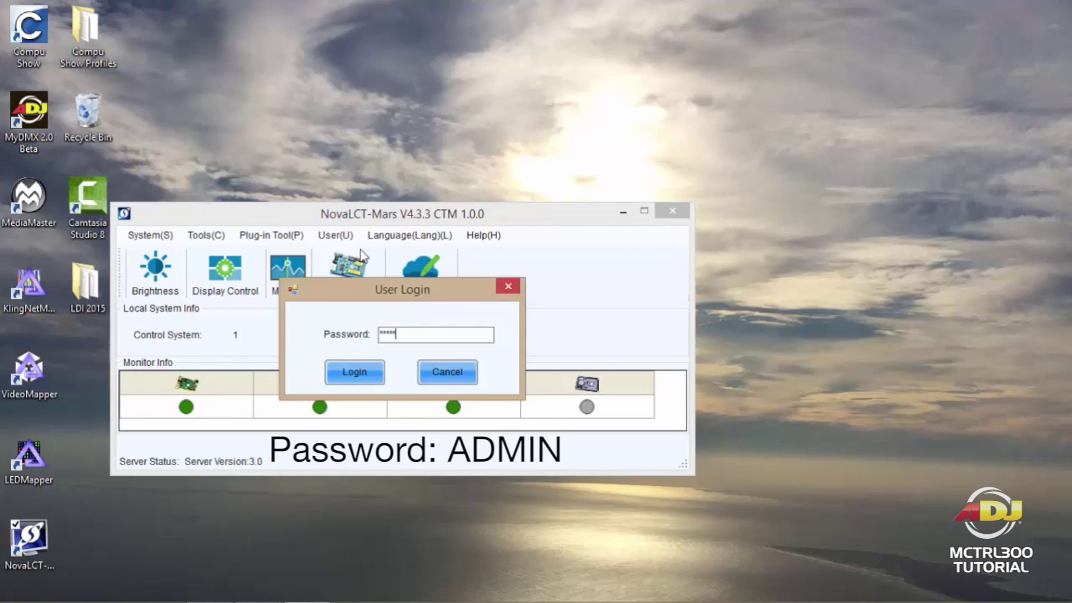
pyautogui.click(355, 368)
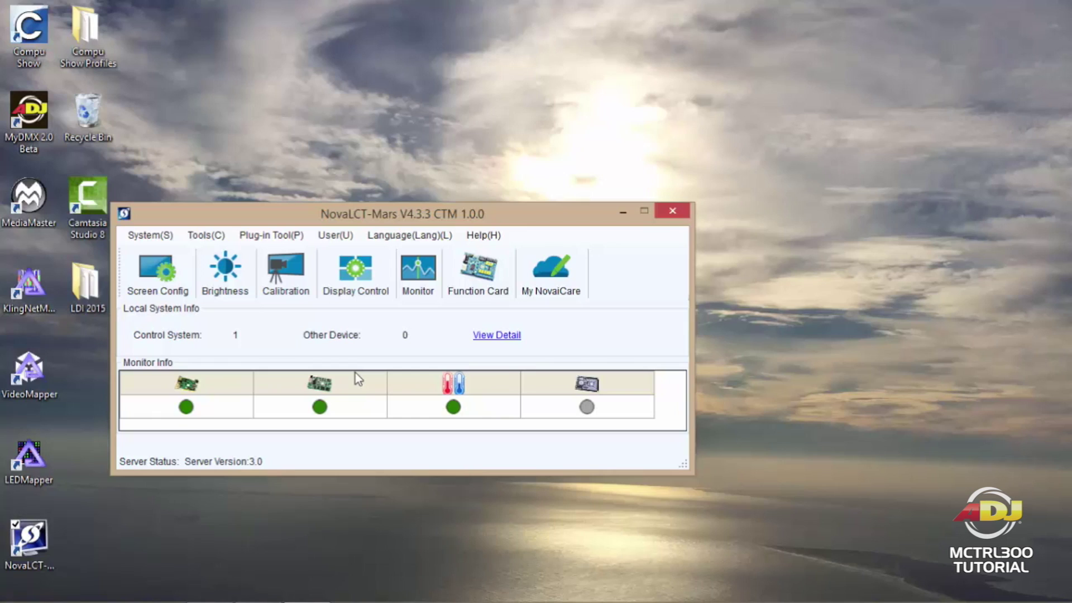
# Step: Change the advanced-user password, entering the original password and the new one twice, and acknowledge success
pyautogui.click(331, 240)
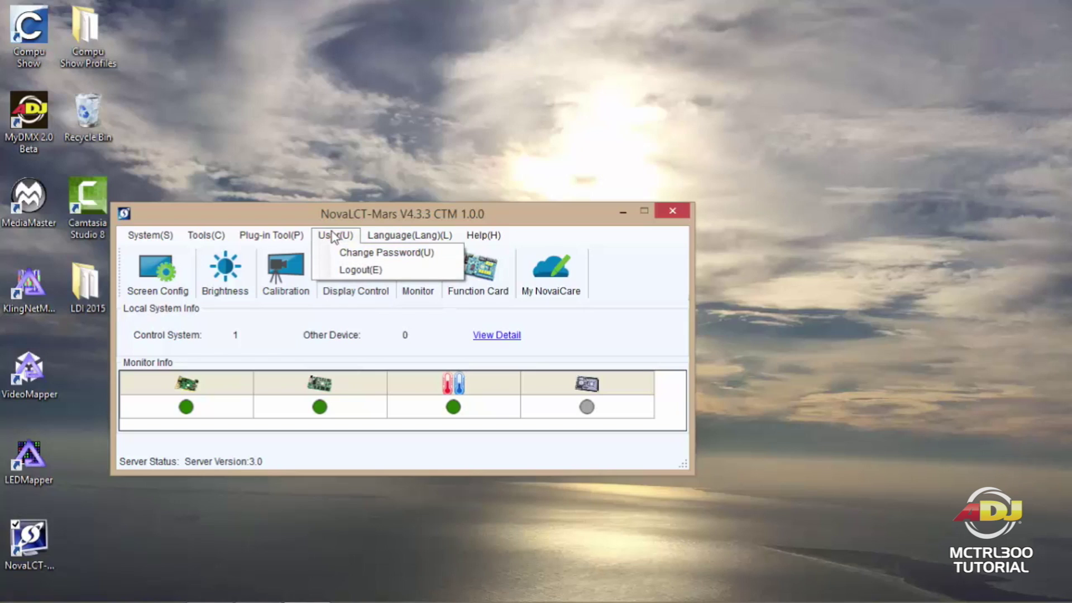
pyautogui.click(389, 252)
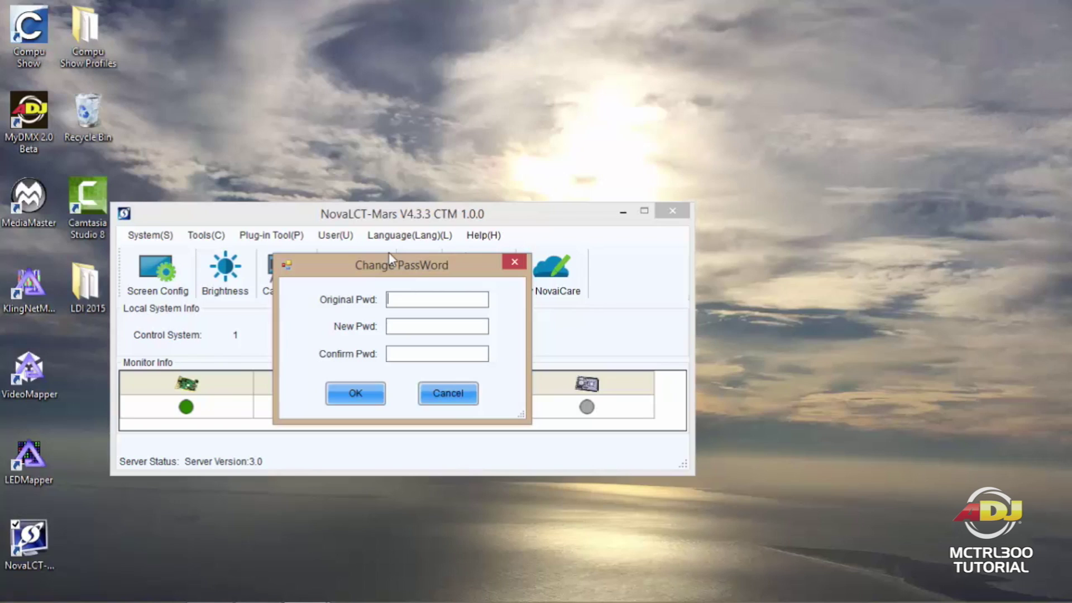
pyautogui.write('admin')
pyautogui.click(425, 327)
pyautogui.write('123')
pyautogui.click(438, 356)
pyautogui.write('123')
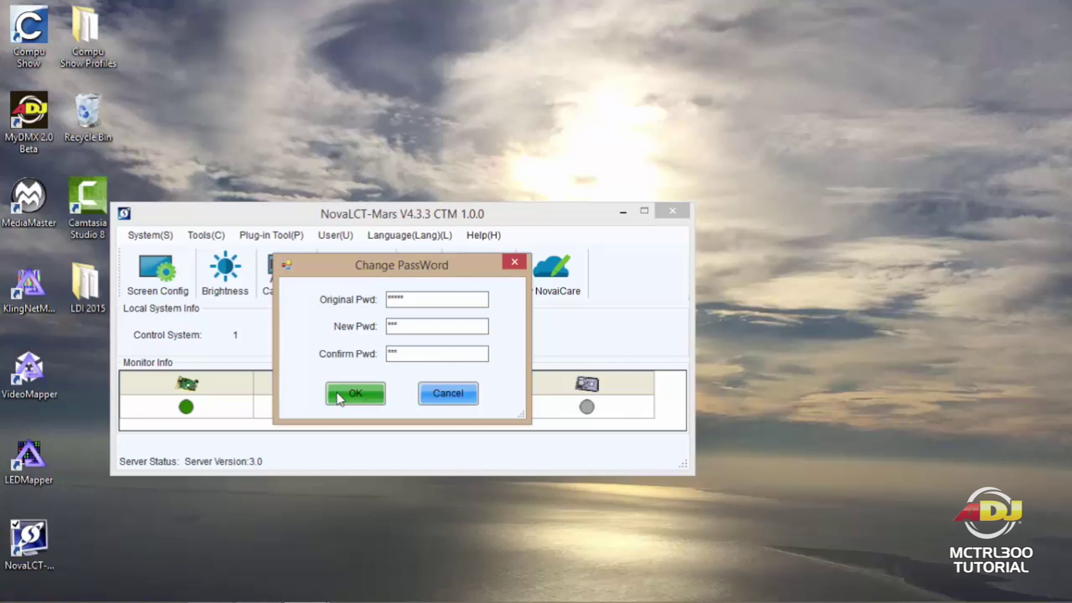
pyautogui.click(340, 397)
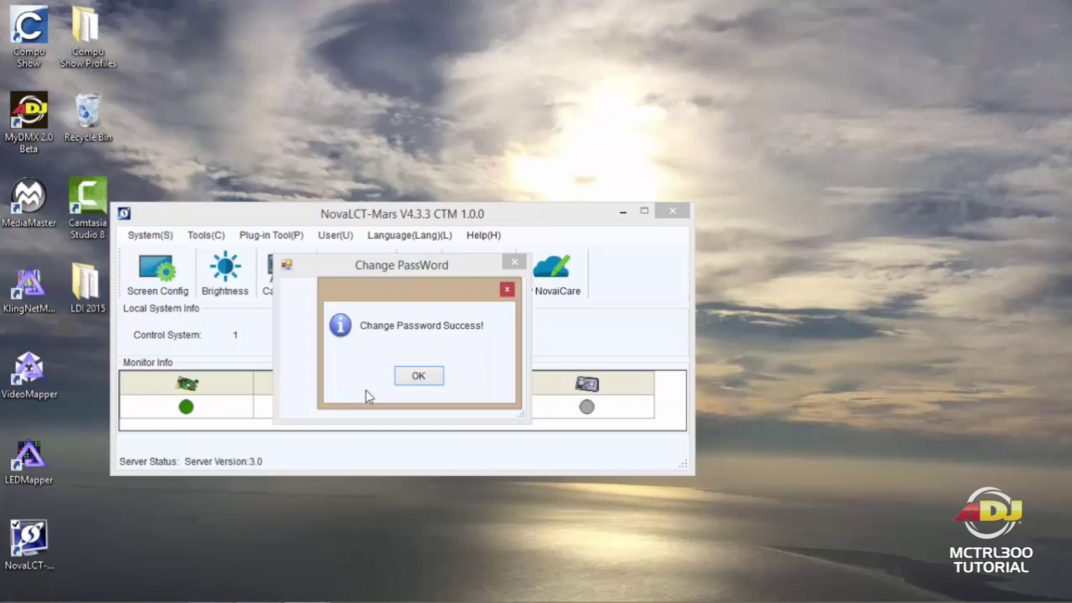
pyautogui.click(419, 376)
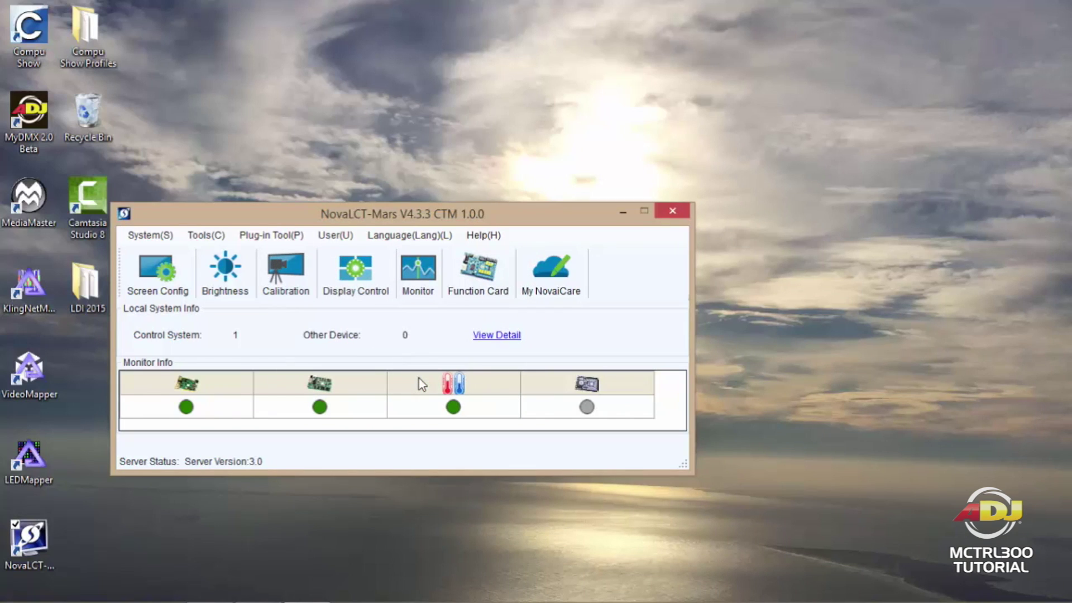
# Step: Open the Screen Config dialog with port COM3 and Config Screen selected
pyautogui.click(161, 269)
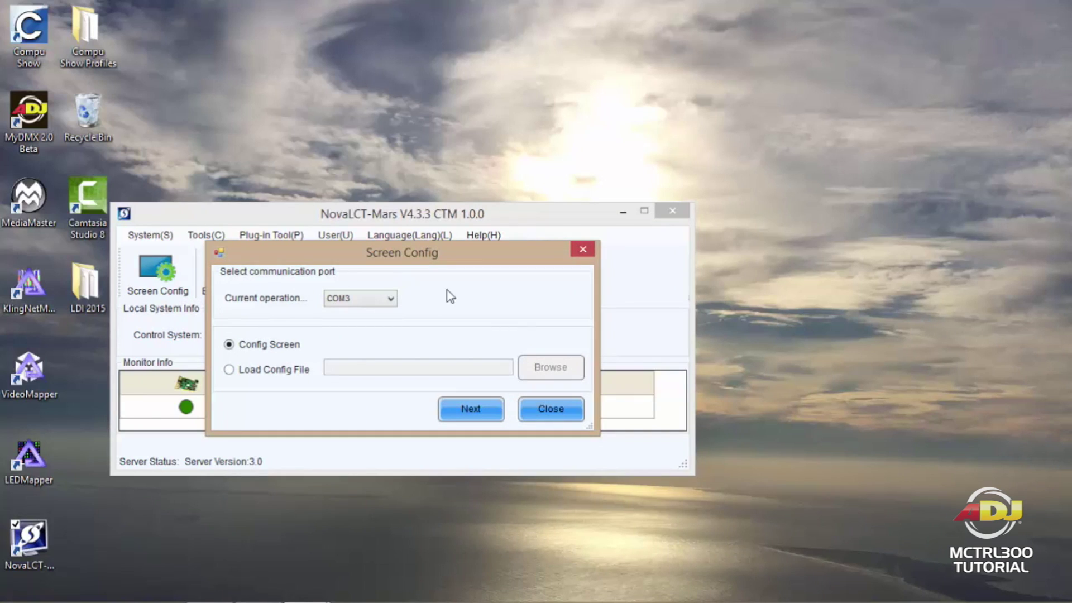
# Step: Proceed to the Screen Config-COM3 window showing the sending board at 1280 × 768, 120 Hz
pyautogui.click(459, 401)
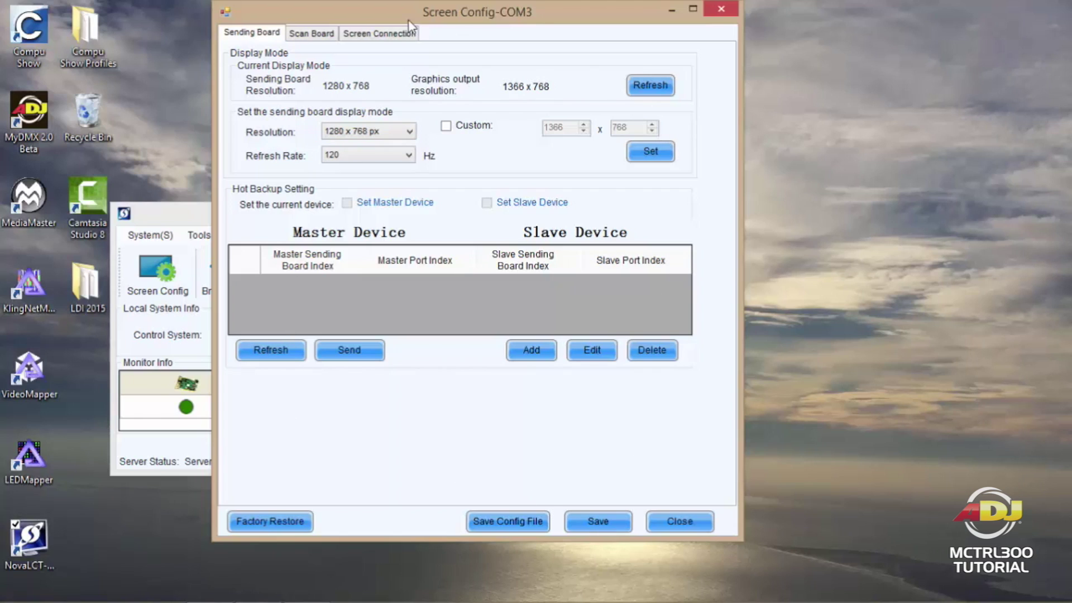
# Step: Show the Scan Board tab to check the 96 × 96 pixel cabinet size
pyautogui.click(305, 35)
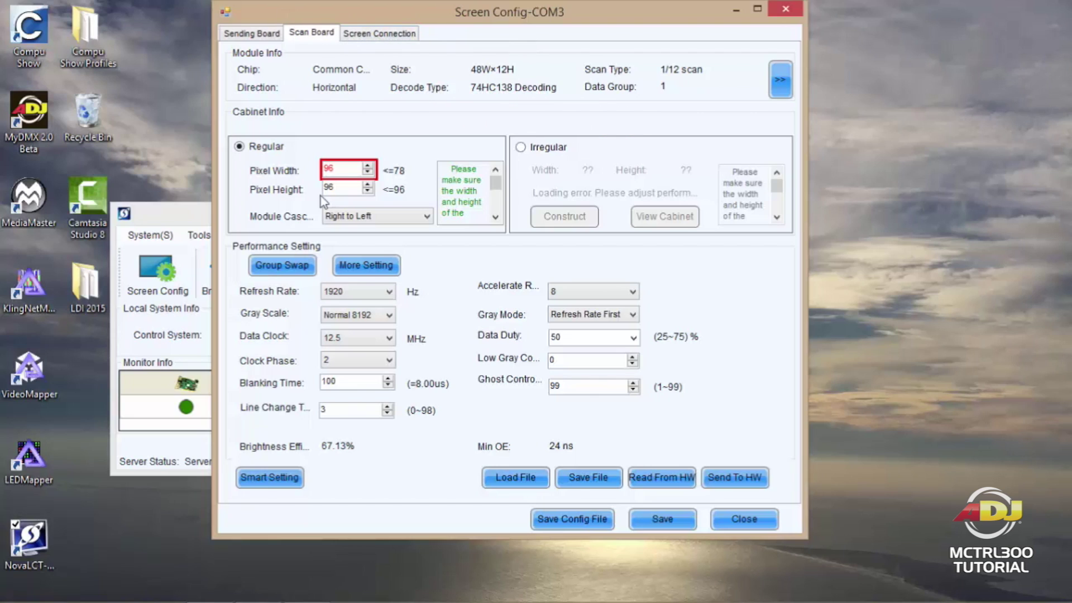
# Step: Set the screen location to X 0 and Y 0 on the Screen Connection tab
pyautogui.click(372, 36)
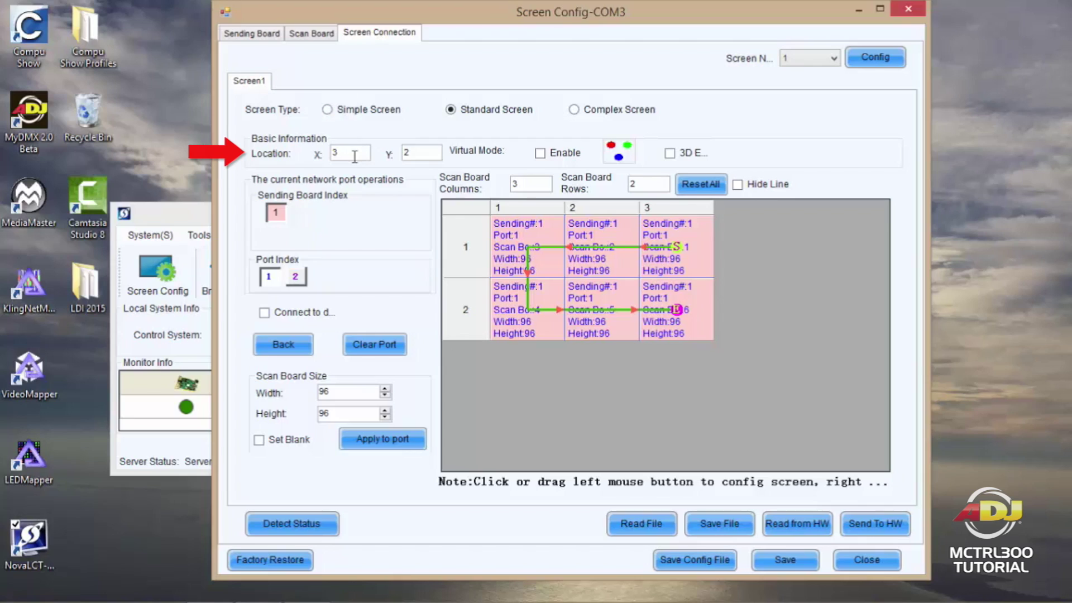
pyautogui.press('BackSpace')
pyautogui.write('0')
pyautogui.press('BackSpace')
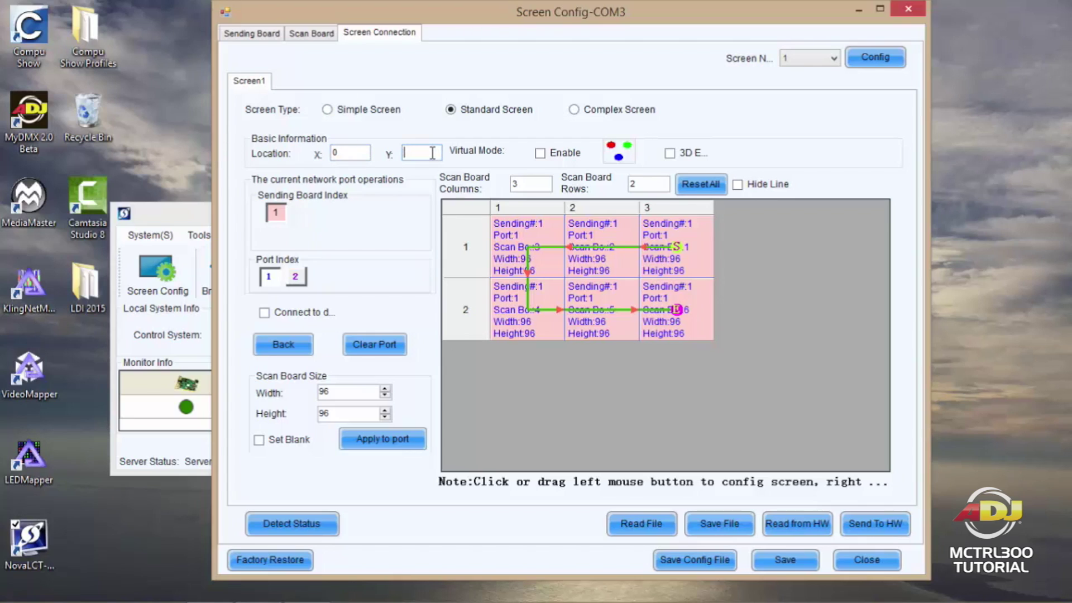
pyautogui.write('0')
# Step: Apply the 96 × 96 scan board size to the port and reset the grid to 1 column by 1 row
pyautogui.click(394, 441)
pyautogui.click(531, 184)
pyautogui.hotkey('ctrl', 'a')
pyautogui.write('1')
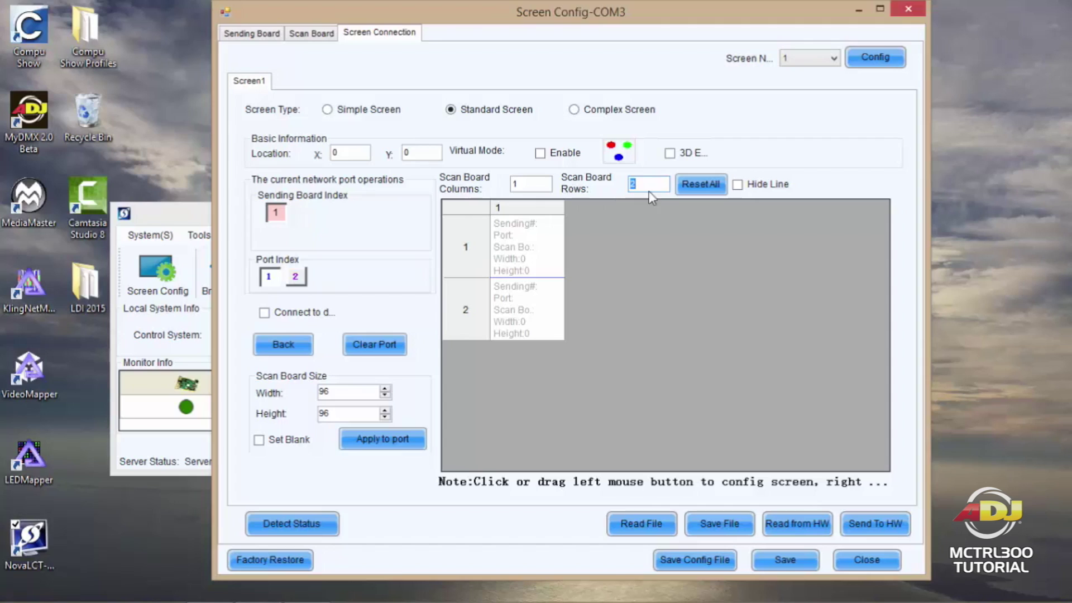
pyautogui.click(662, 190)
pyautogui.press('BackSpace')
pyautogui.write('1')
pyautogui.press('Tab')
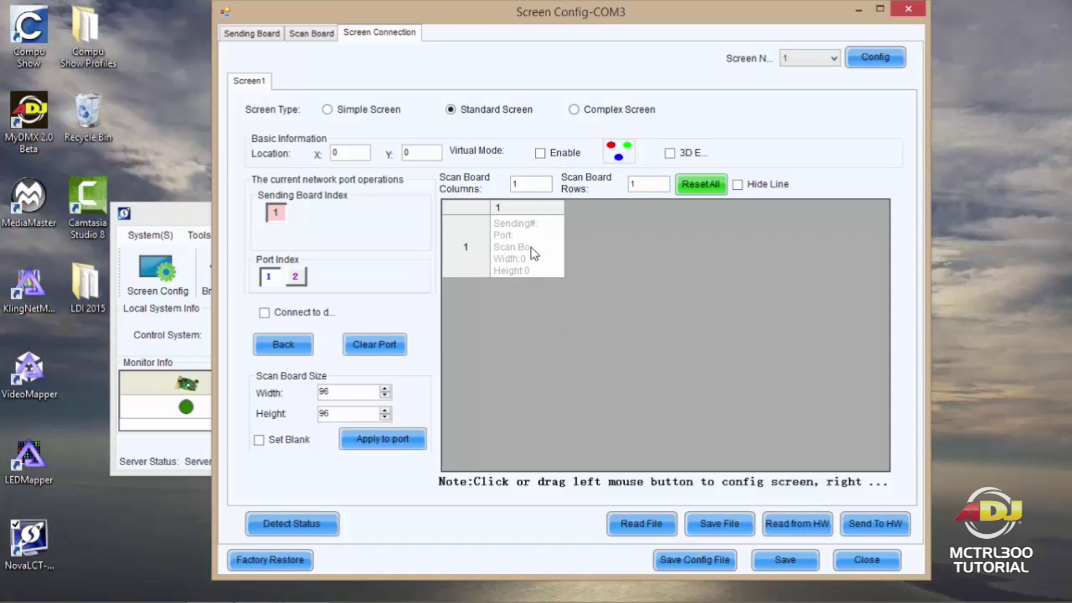
# Step: Set the connection grid to 3 scan board columns by 2 rows
pyautogui.moveTo(533, 186); pyautogui.dragTo(476, 190)
pyautogui.write('3')
pyautogui.press('Tab')
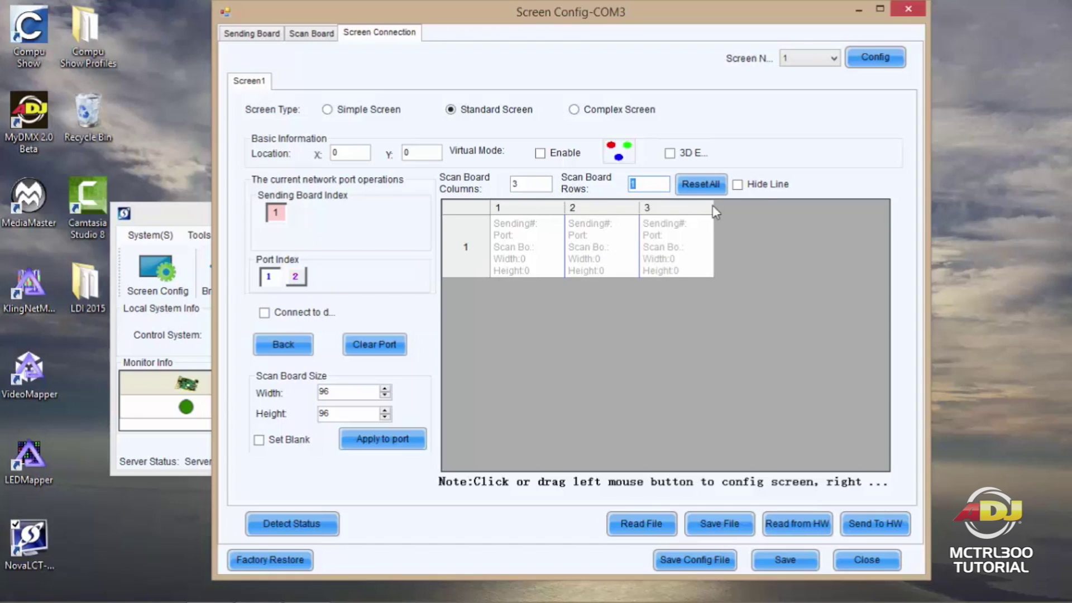
pyautogui.write('2')
pyautogui.press('Tab')
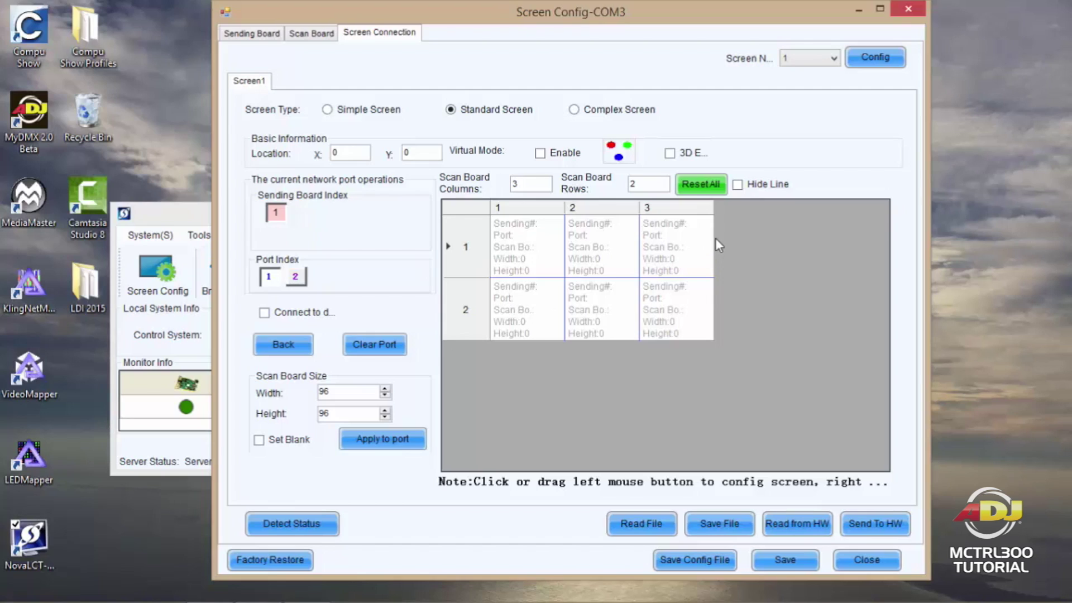
# Step: Wire the six 96×96 cabinets to sending card 1, port 1, snaking from the top-right cabinet
pyautogui.click(674, 245)
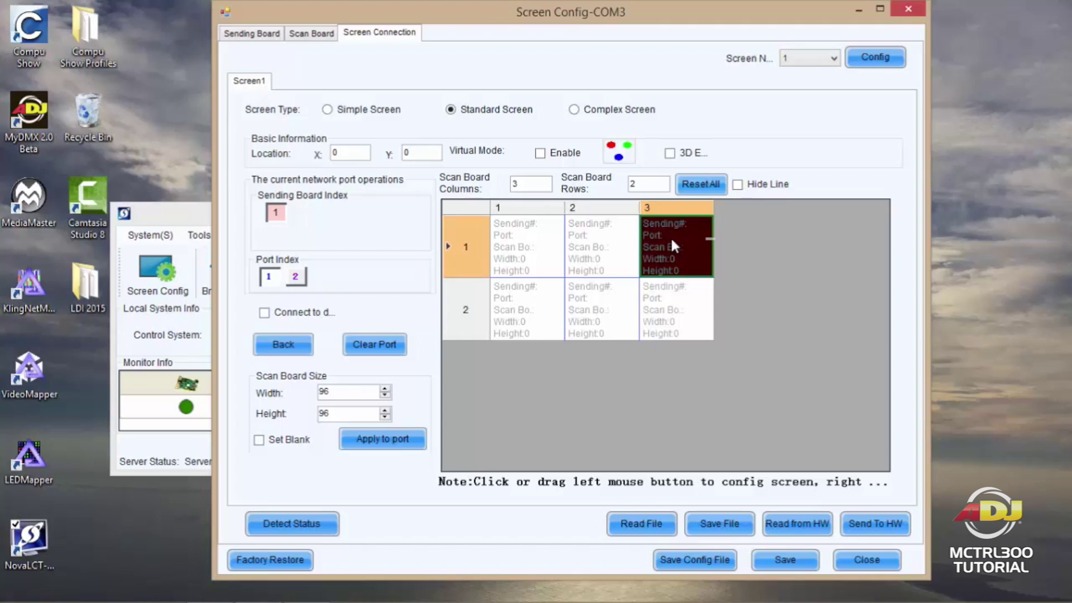
pyautogui.moveTo(672, 245)
pyautogui.mouseDown()
pyautogui.moveTo(517, 246)
pyautogui.moveTo(508, 312)
pyautogui.moveTo(685, 305)
pyautogui.mouseUp()
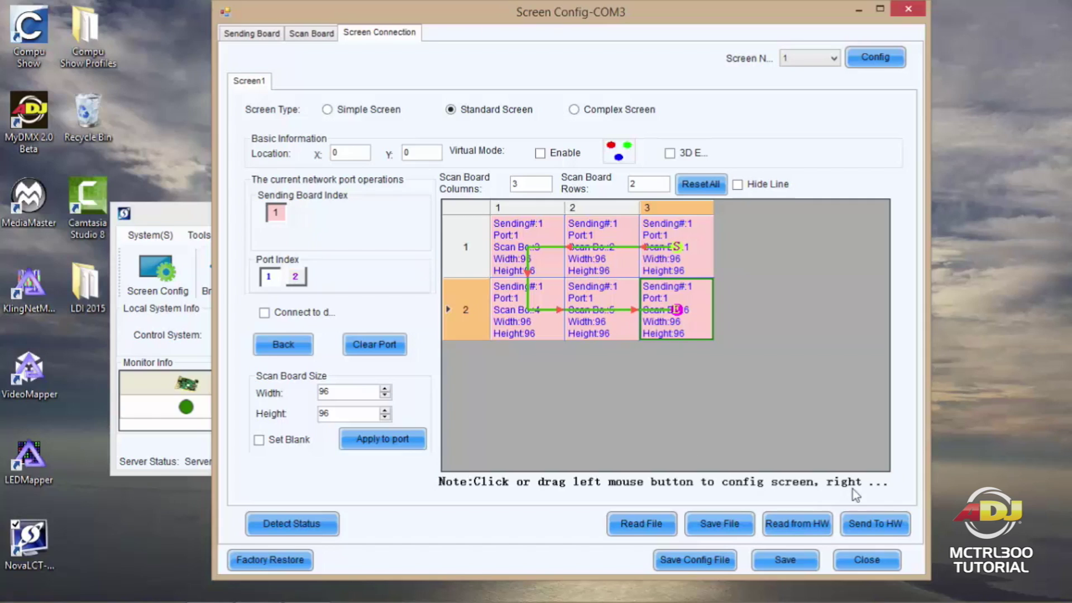
# Step: Send the 3×2 connection layout to the hardware and acknowledge the success message
pyautogui.click(876, 519)
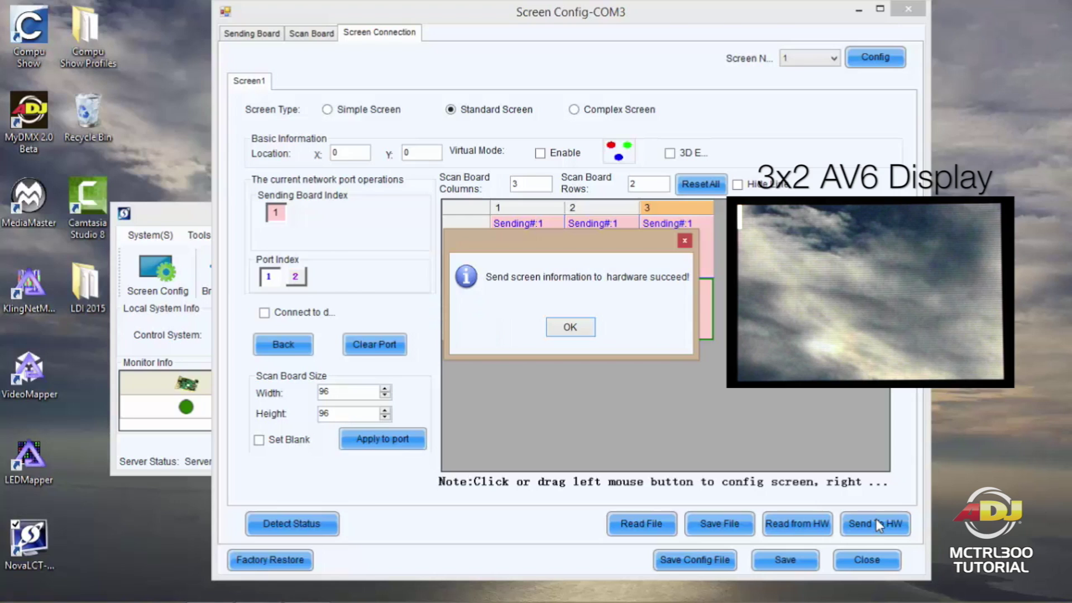
pyautogui.click(555, 326)
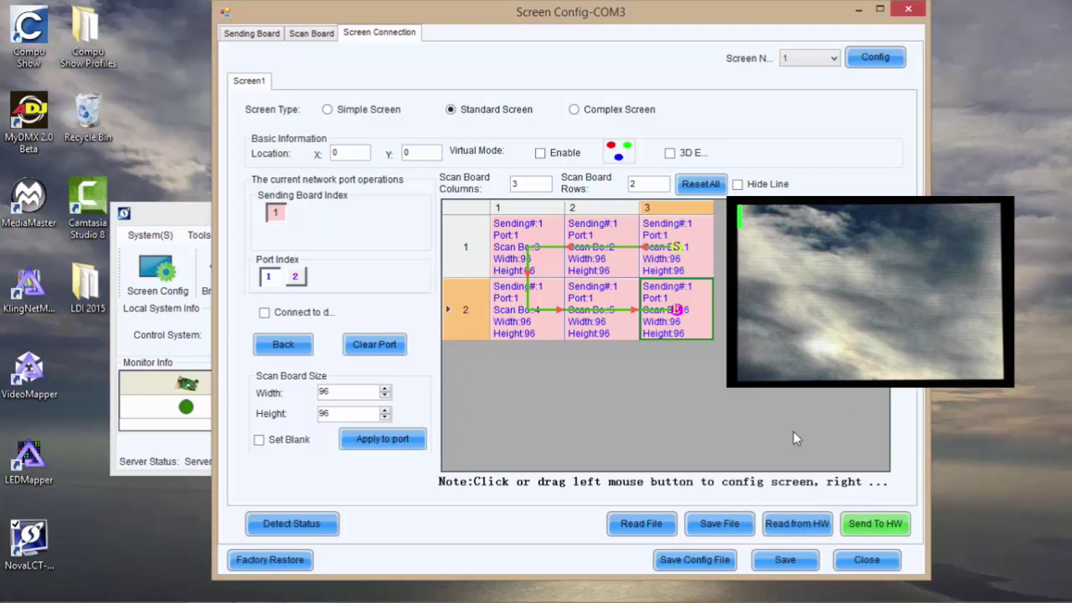
# Step: Save the 3×2 configuration to the controller and confirm the save-success message
pyautogui.click(785, 559)
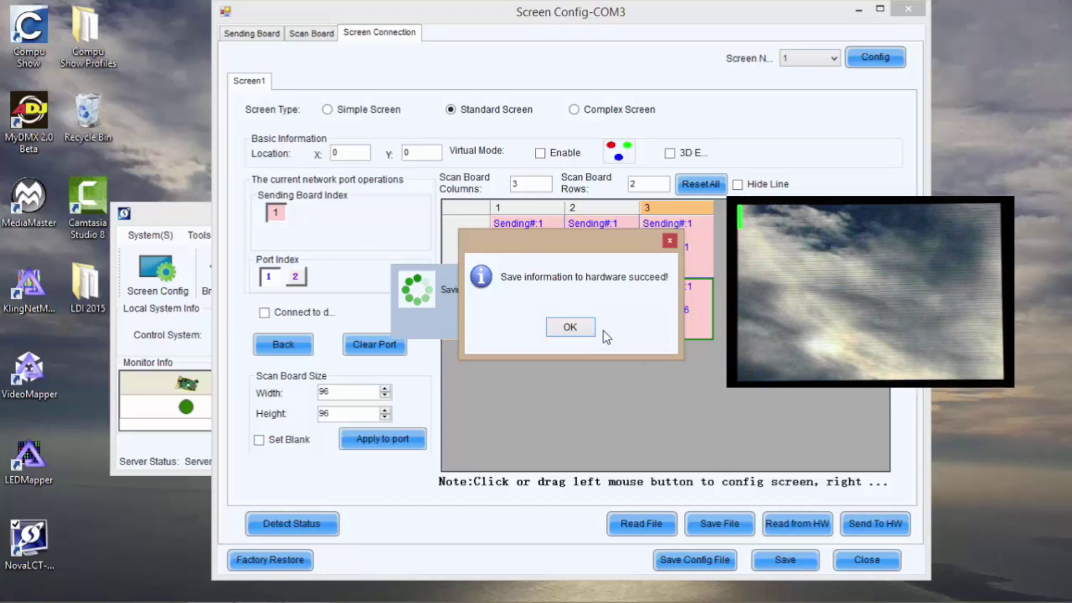
pyautogui.click(572, 327)
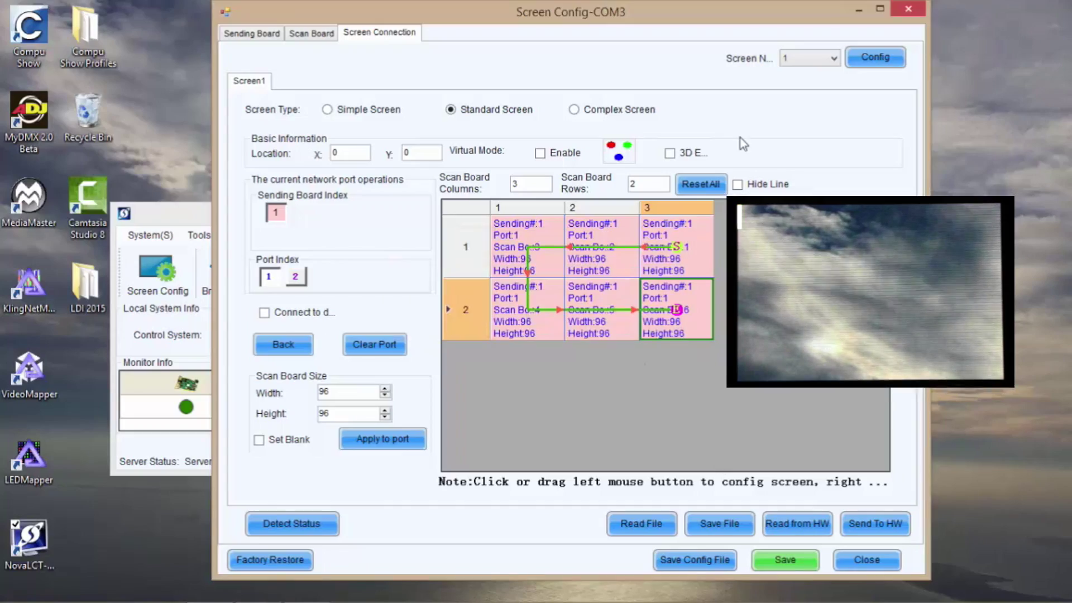
# Step: Close the Screen Config-COM3 window to view the LED wall showing the ADJ logo
pyautogui.click(910, 10)
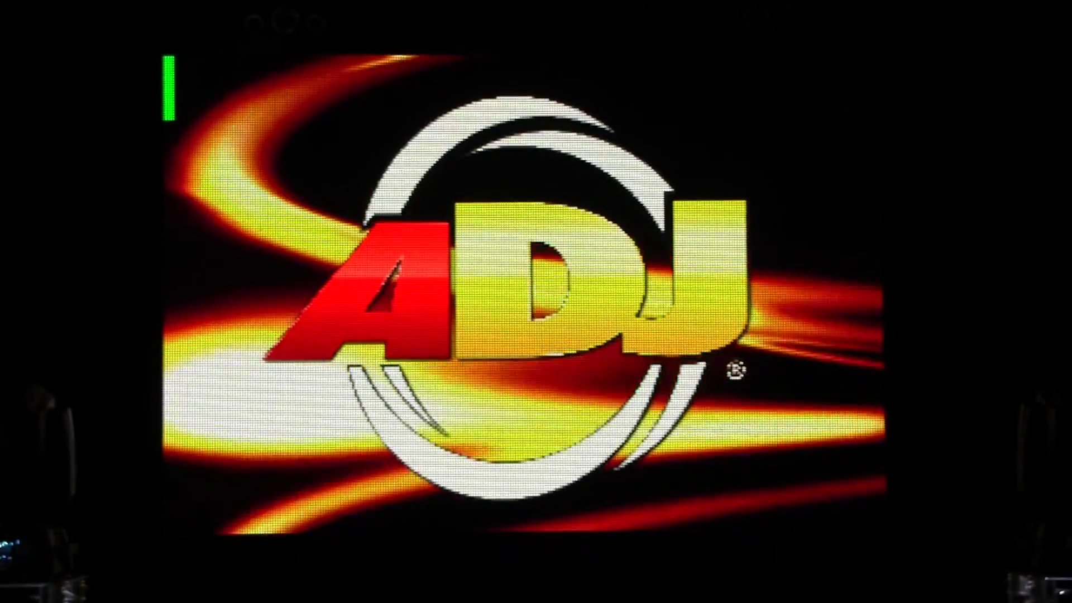